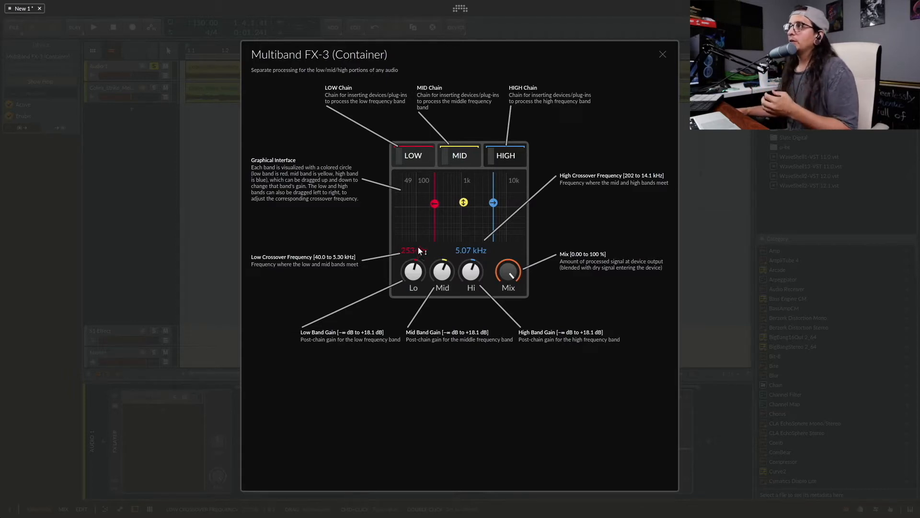
- Set Multiband FX-3's low crossover to about 311 Hz and high crossover to 5.31 kHz, and close the device help
left_click_drag(435, 203, 415, 208)
left_click_drag(493, 202, 502, 206)
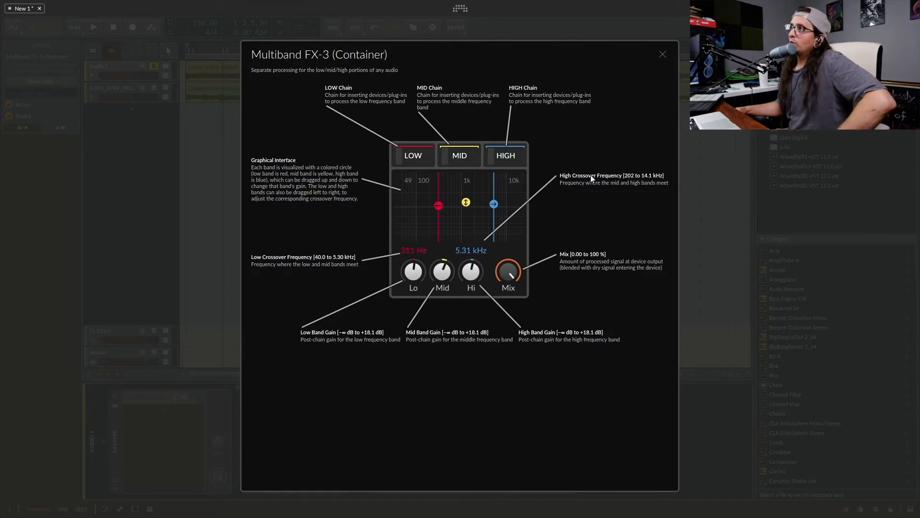
left_click(663, 55)
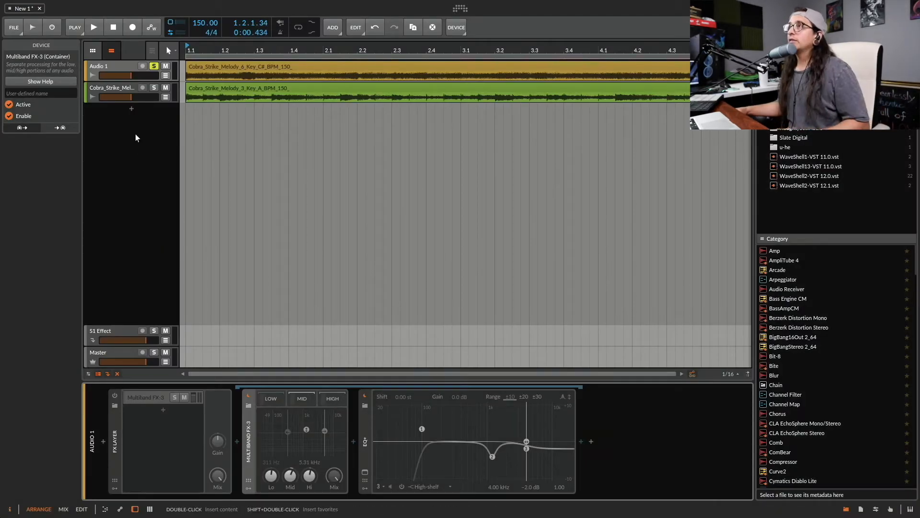
- Play the soloed Audio 1 melody from the start of the arrangement with its FX Layer bypassed
left_click(184, 52)
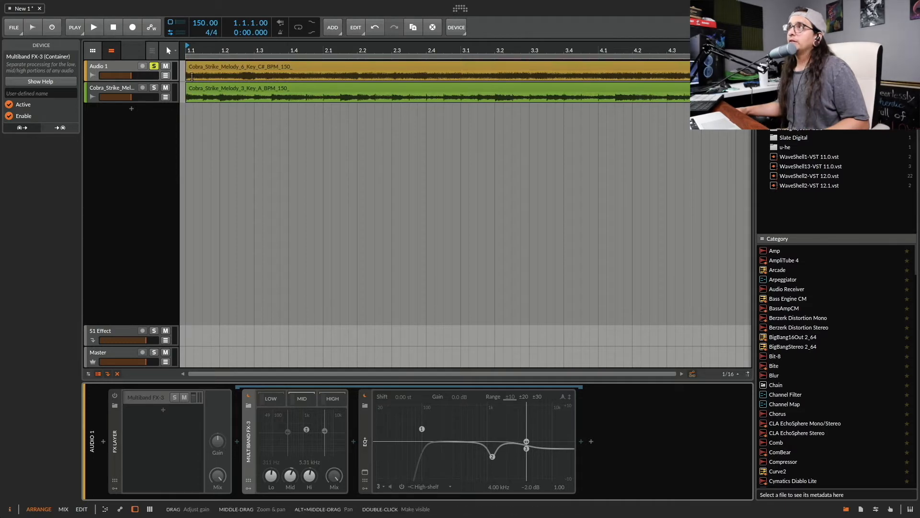
left_click(185, 78)
key("space")
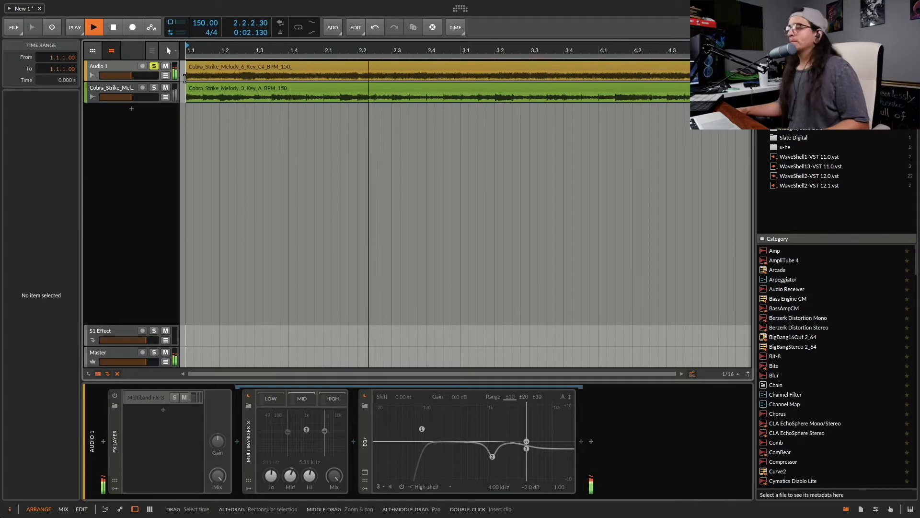
key("space")
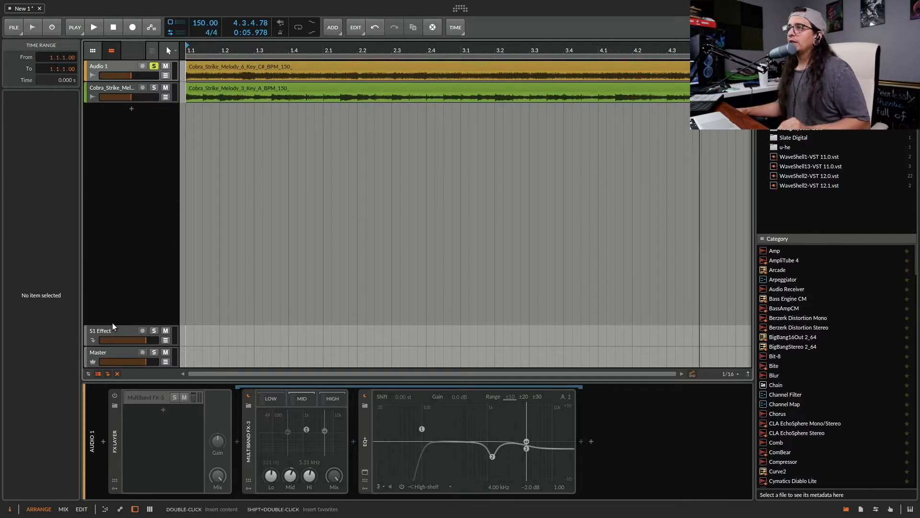
- Enable Audio 1's FX Layer and show the devices in the Low, Mid and High chains of Multiband FX-3
left_click(115, 395)
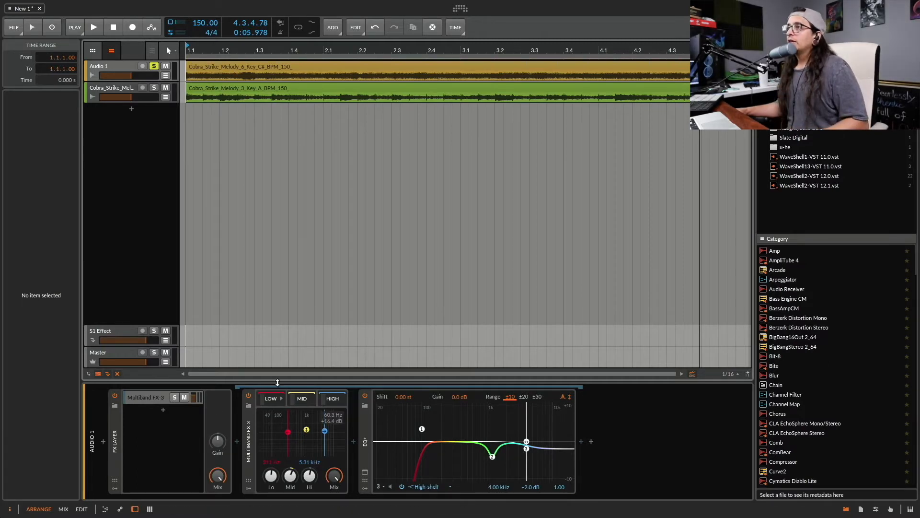
left_click(275, 399)
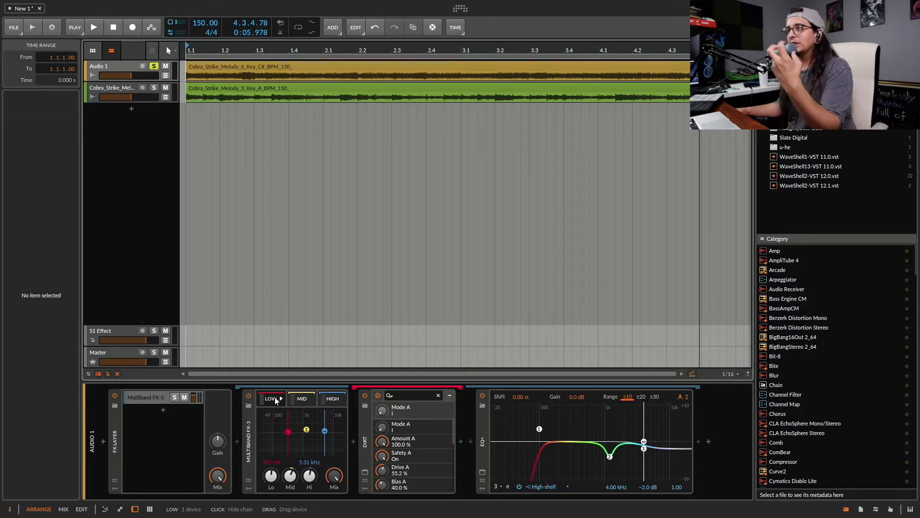
left_click(302, 398)
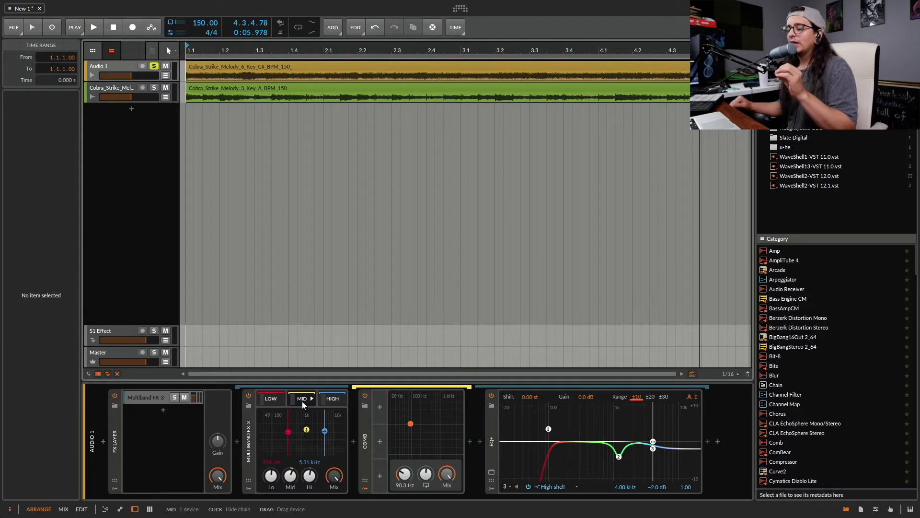
left_click(335, 401)
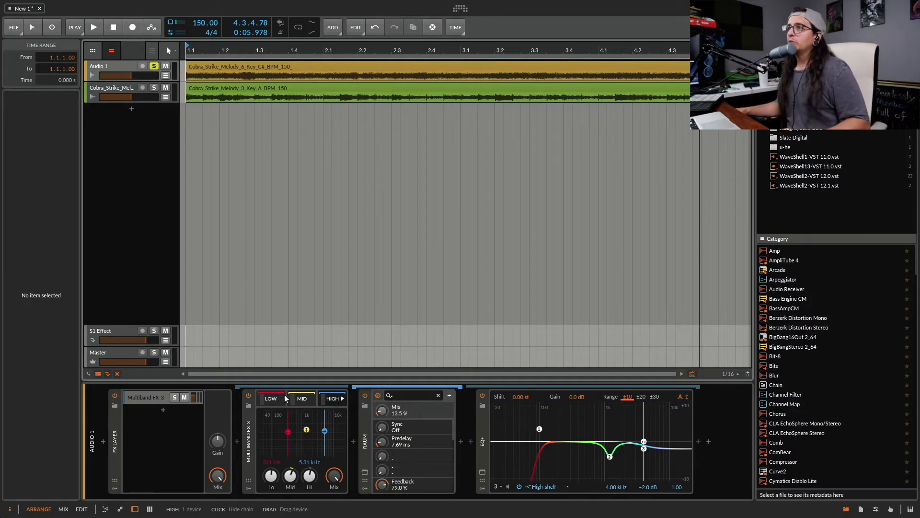
- Compare Audio 1's melody by playing it with the FX Layer bypassed and with the layer on but EQ+ off
left_click(115, 396)
key("space")
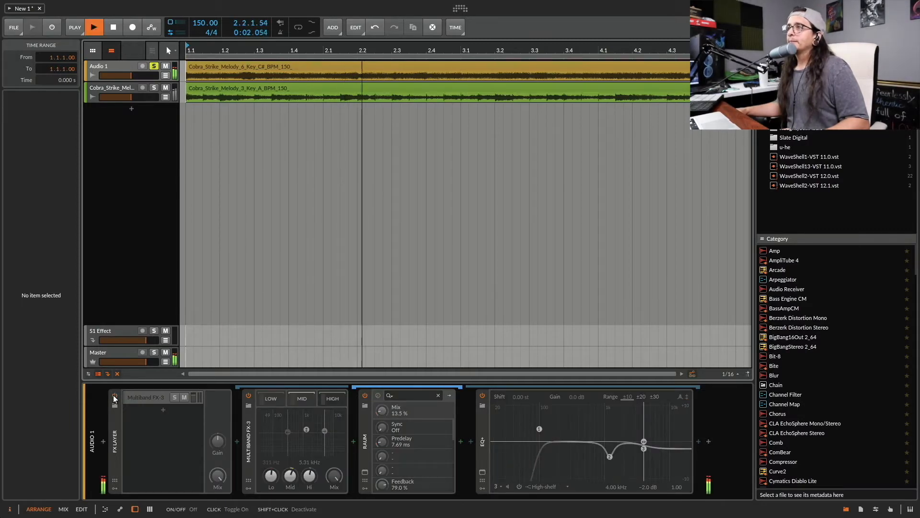
key("space")
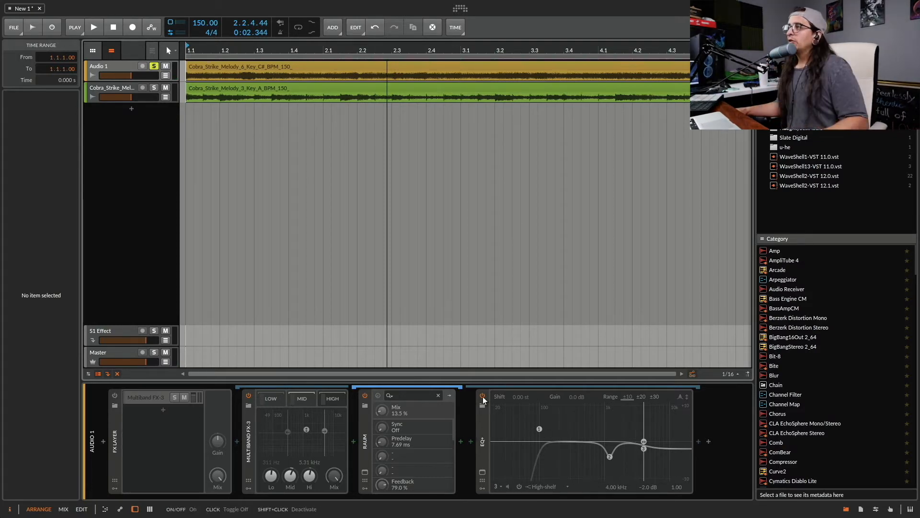
key("space")
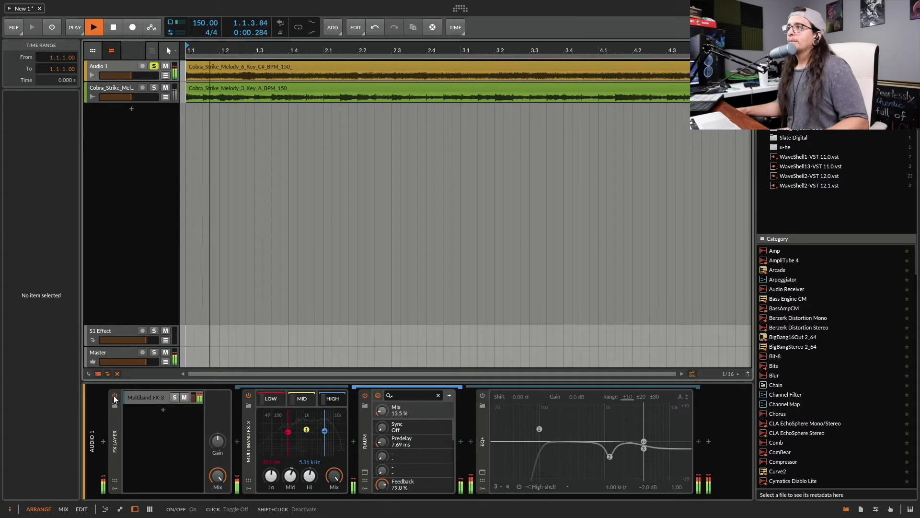
key("space")
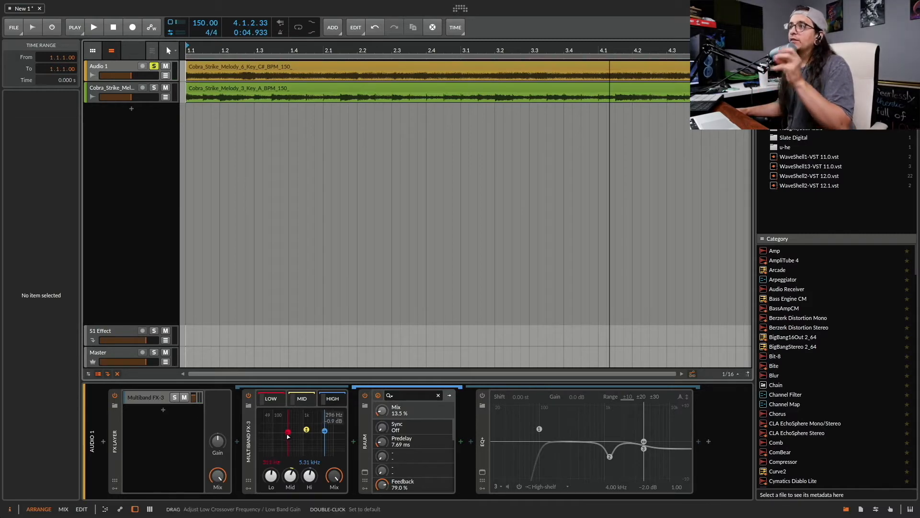
- Turn EQ+ back on for Audio 1 and select its low-cut band
left_click(482, 396)
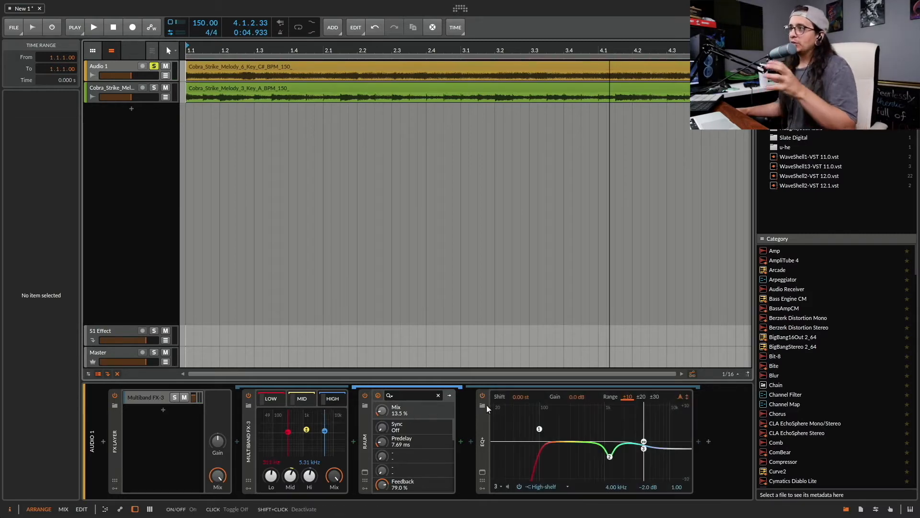
left_click(540, 428)
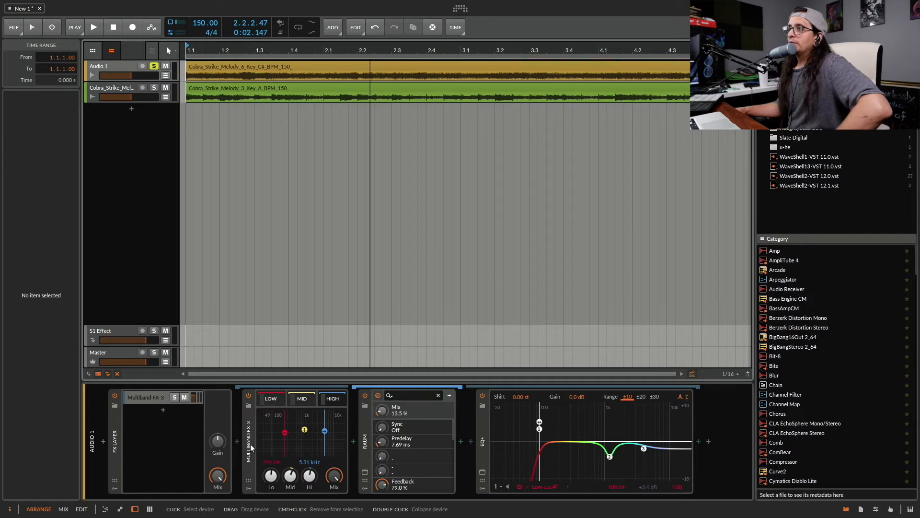
- Review the devices in Audio 1's High, Mid and Low chains, leaving the Low chain's Dirt device open
left_click(334, 399)
left_click(340, 398)
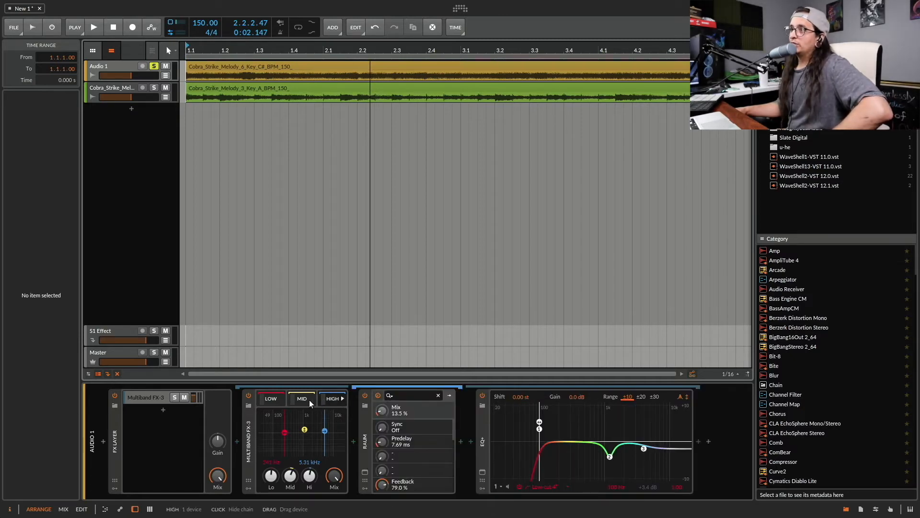
left_click(305, 400)
left_click(267, 400)
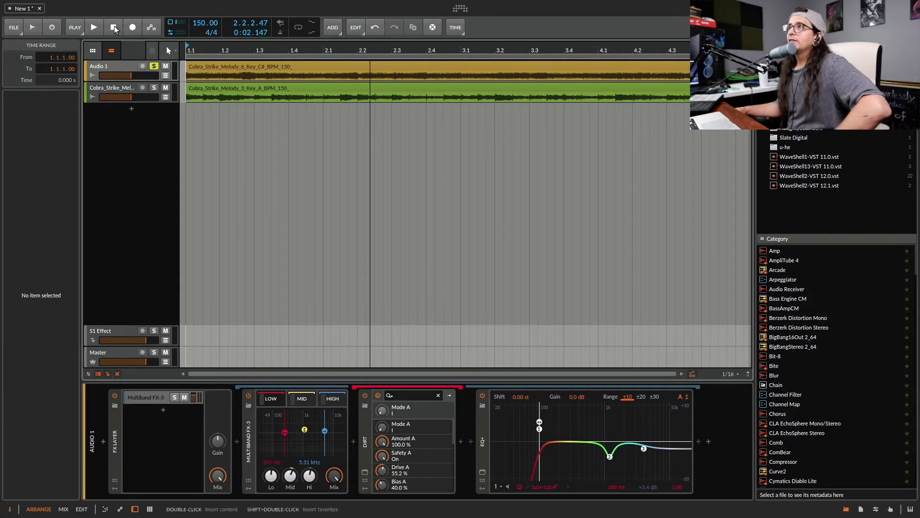
- Reselect the soloed Audio 1 track and compare its melody with the FX Layer bypassed and enabled
left_click(124, 89)
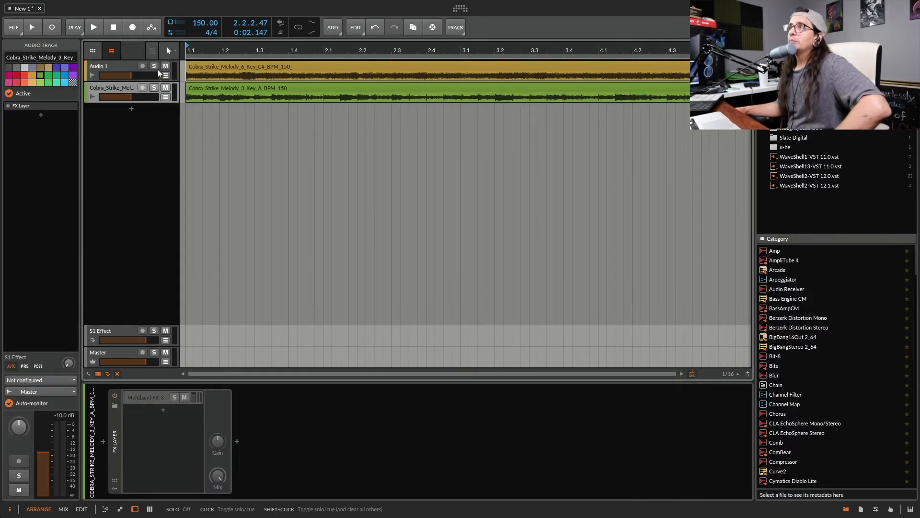
left_click(129, 70)
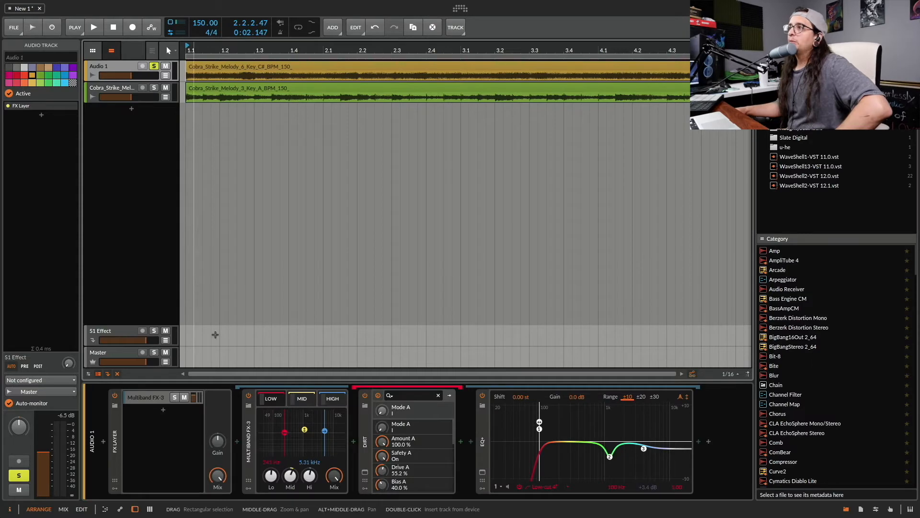
left_click(115, 396)
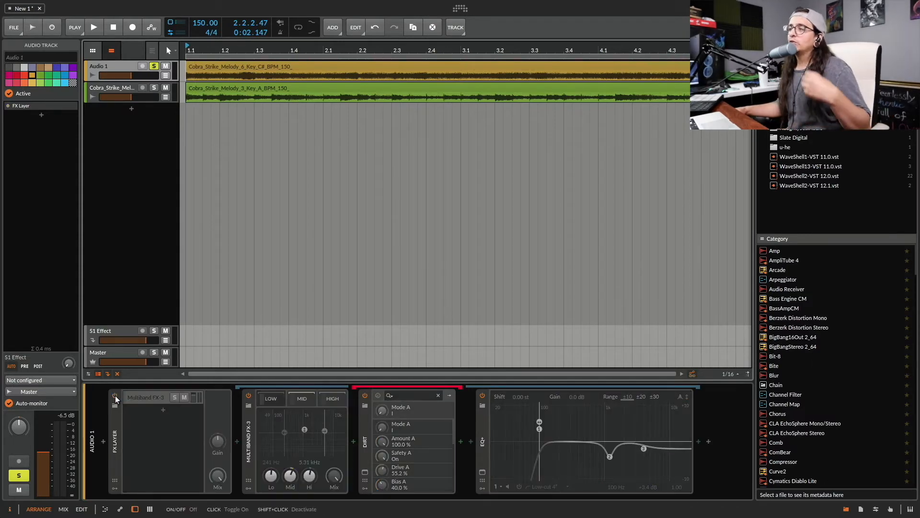
key("space")
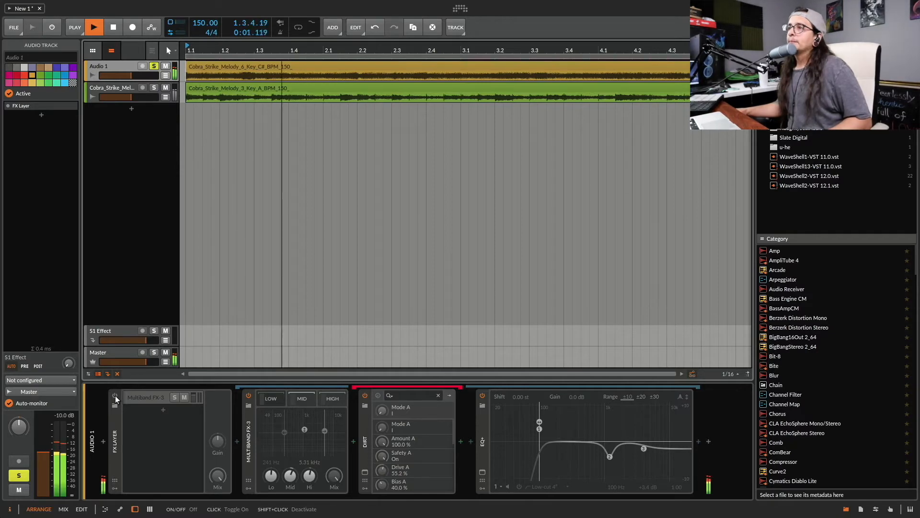
left_click(115, 396)
key("space")
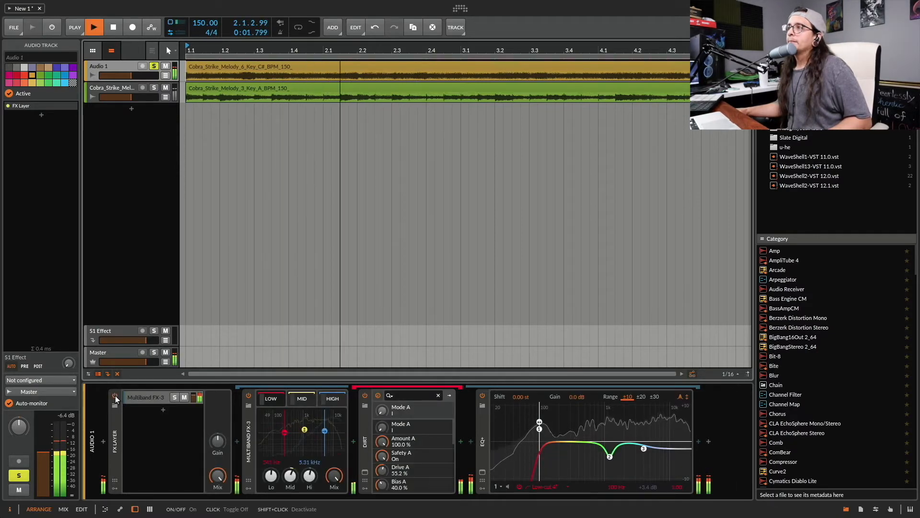
key("space")
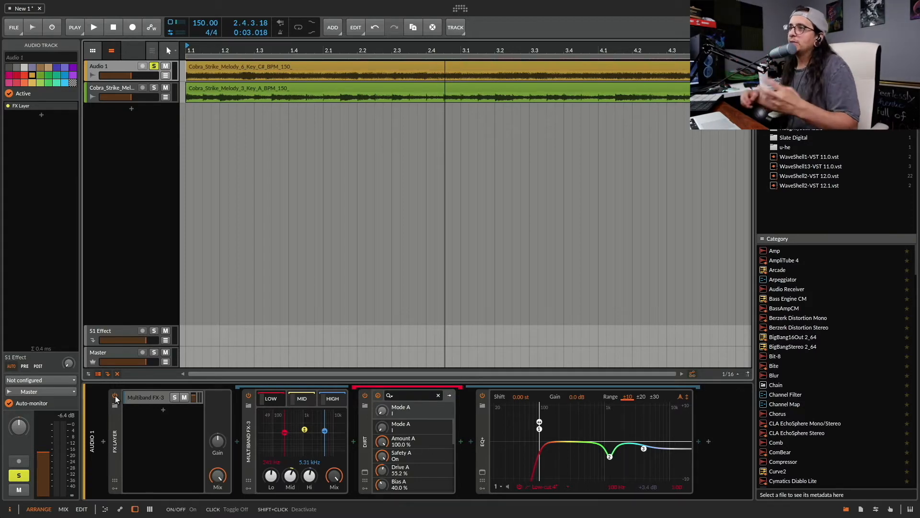
- Solo the Cobra_Strike_Melody_3 track instead of Audio 1 and enable its FX Layer
left_click(154, 87)
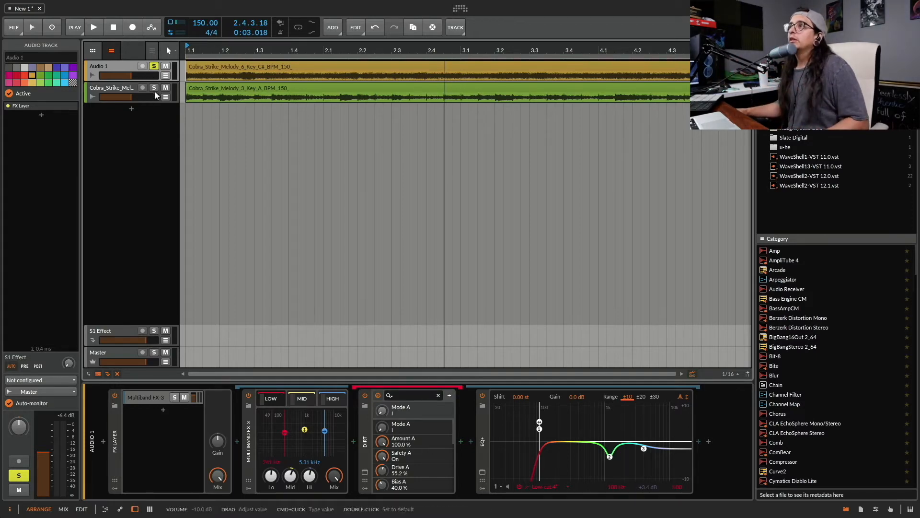
left_click(153, 66)
double_click(127, 89)
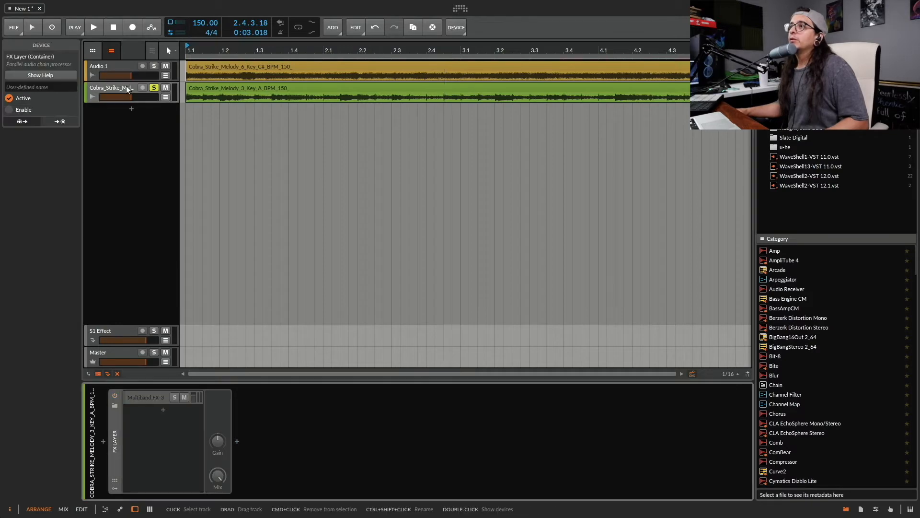
left_click(115, 396)
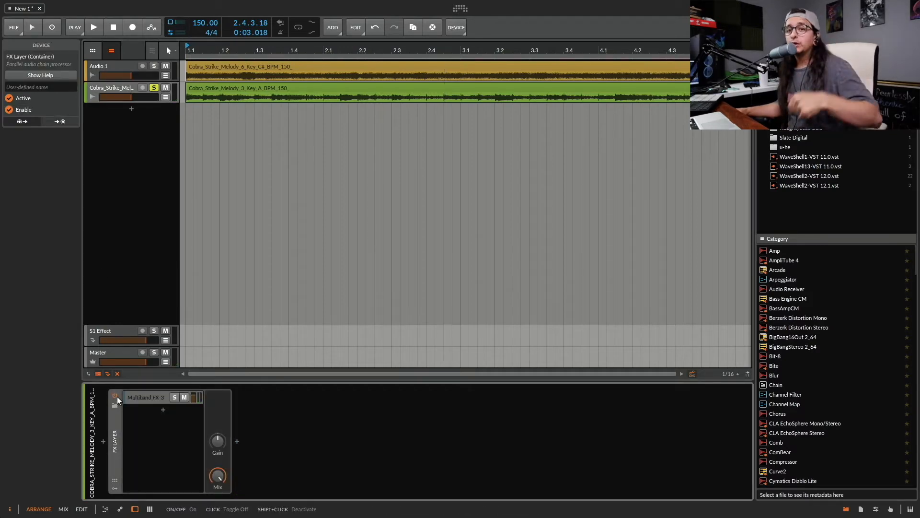
- Open the second track's Multiband FX-3 layer and examine the EQ+ low-cut band and the Low, Mid and High chains
left_click(144, 397)
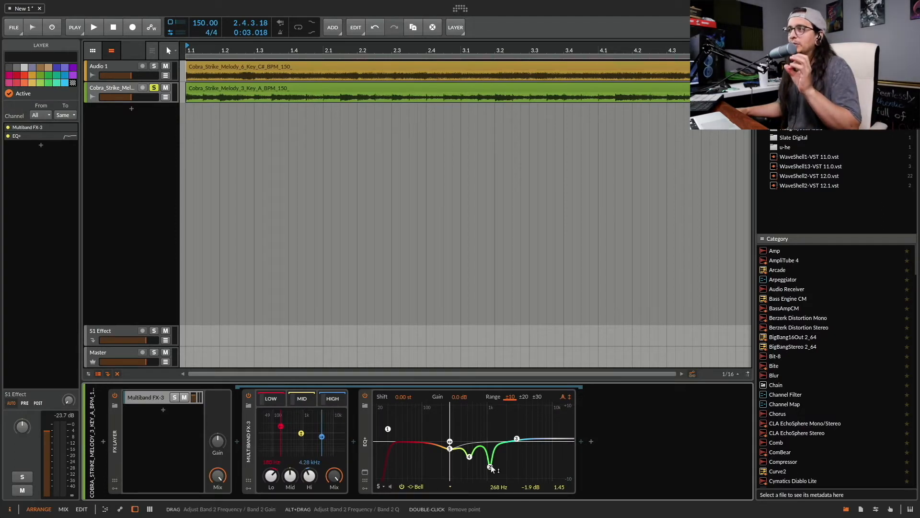
left_click(388, 429)
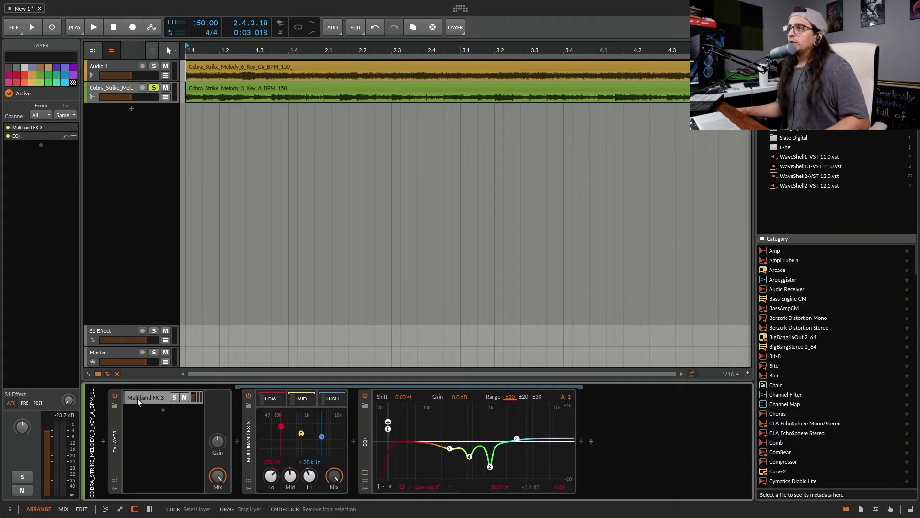
left_click(273, 399)
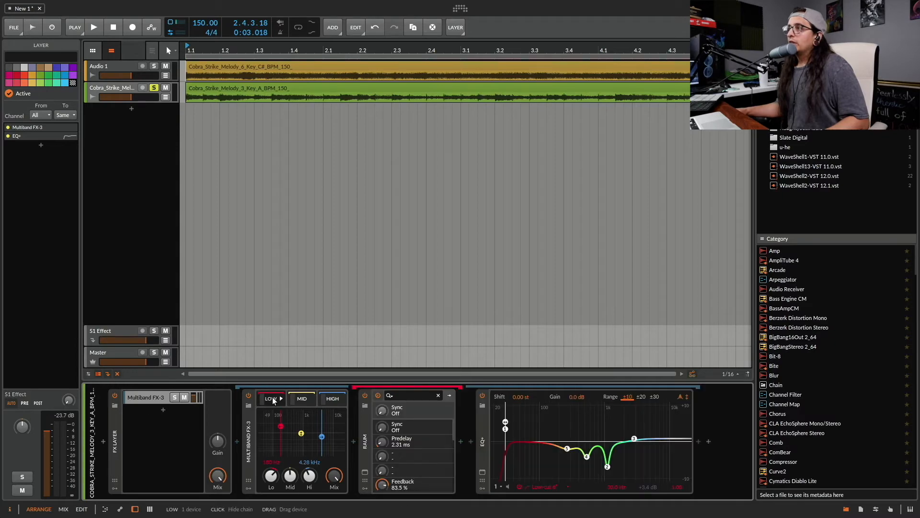
left_click(297, 401)
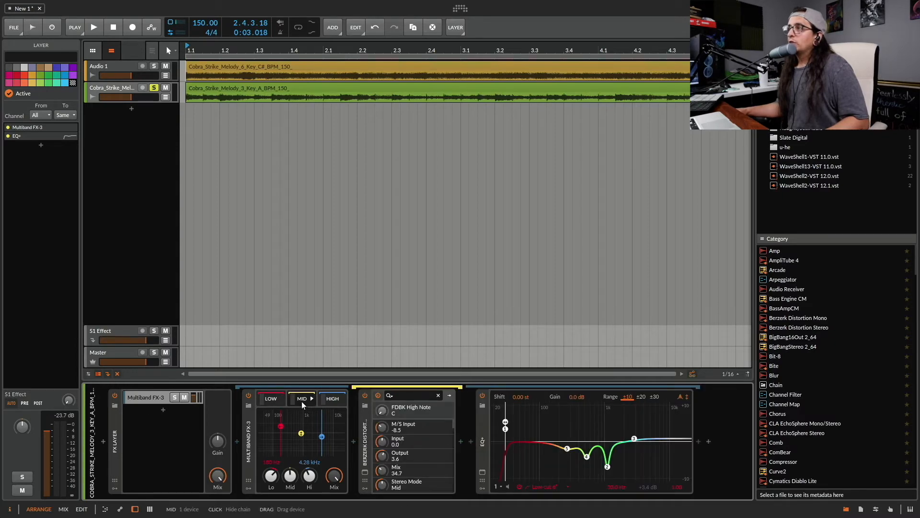
left_click(332, 398)
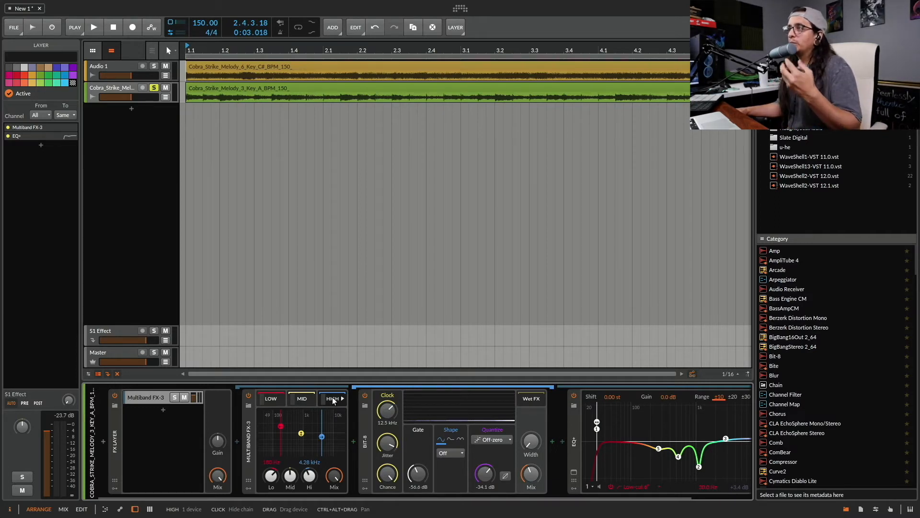
- Compare the Cobra_Strike_Melody_3 track by playing it with its FX Layer bypassed and with the layer enabled
left_click(114, 395)
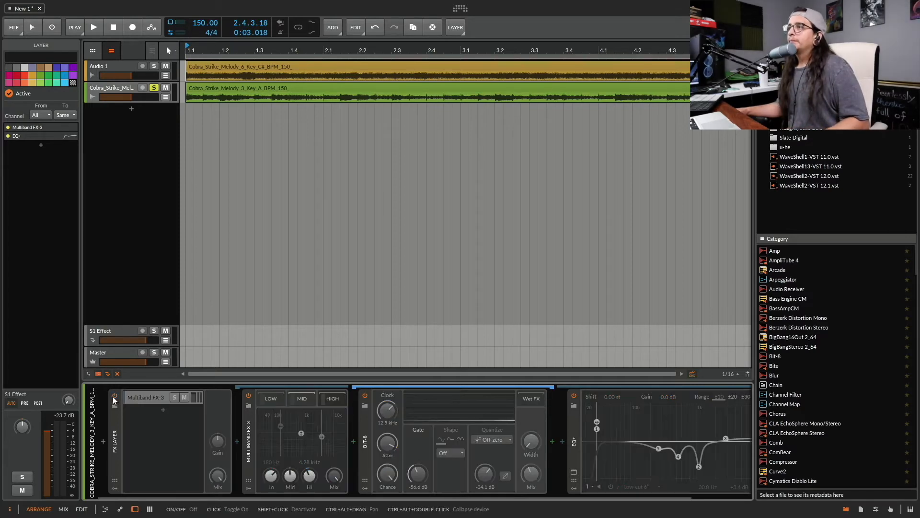
key("space")
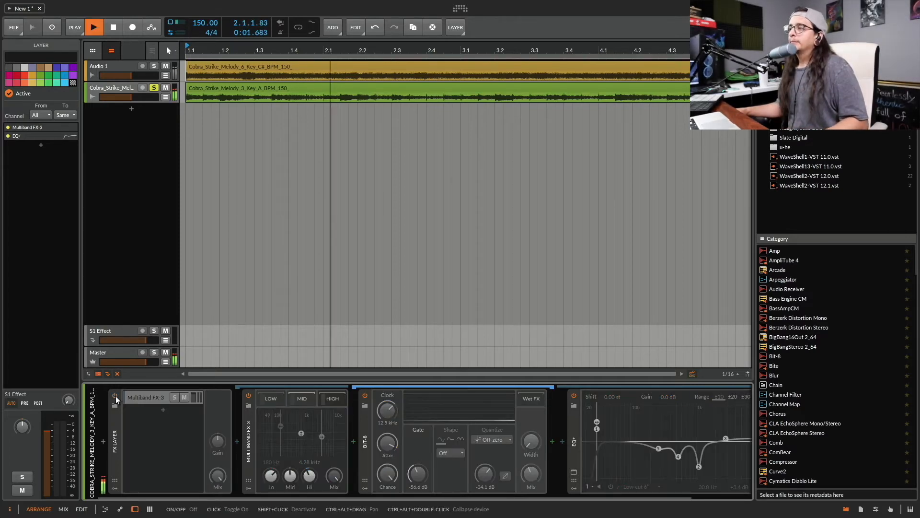
key("space")
left_click(115, 396)
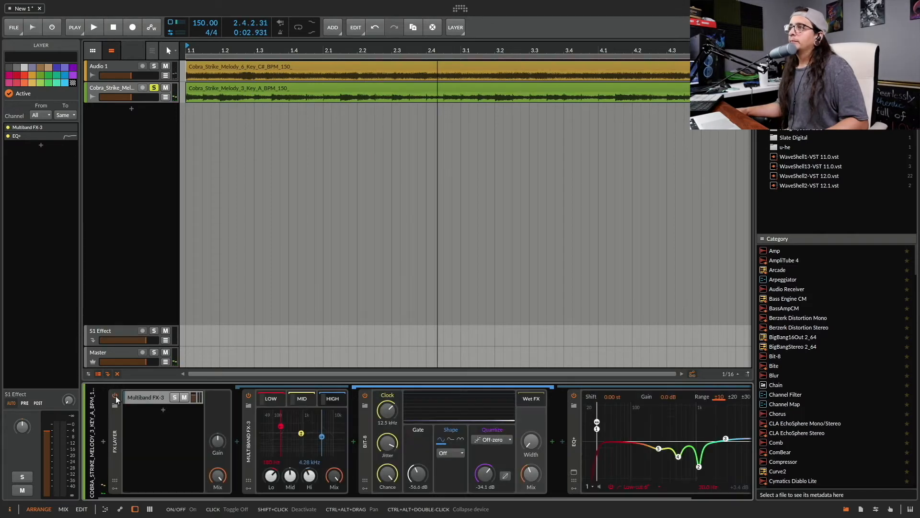
key("space")
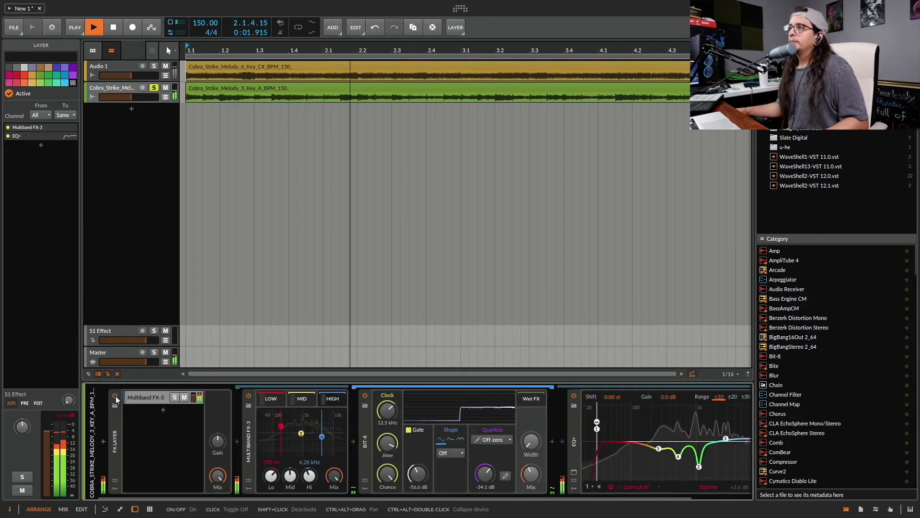
- Stop playback, raise Multiband FX-3's low band gain and audition the melody briefly
key("space")
left_click_drag(272, 479, 269, 457)
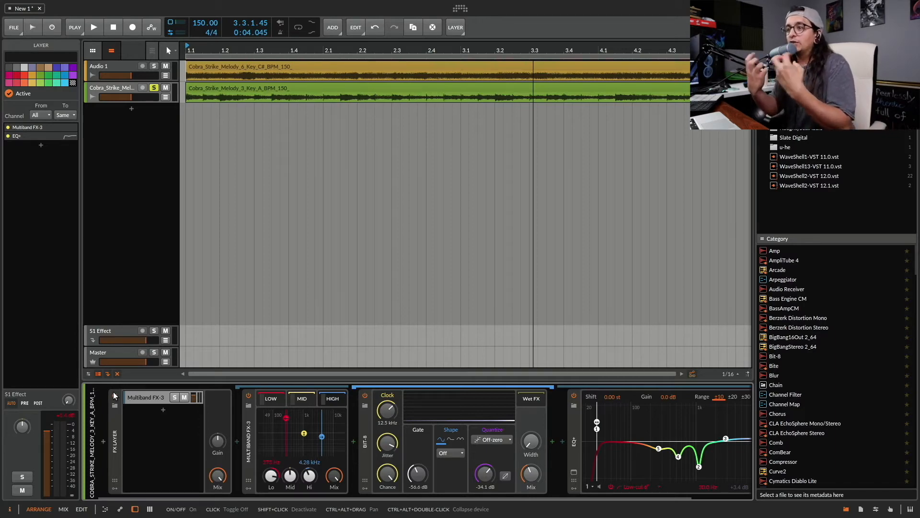
key("space")
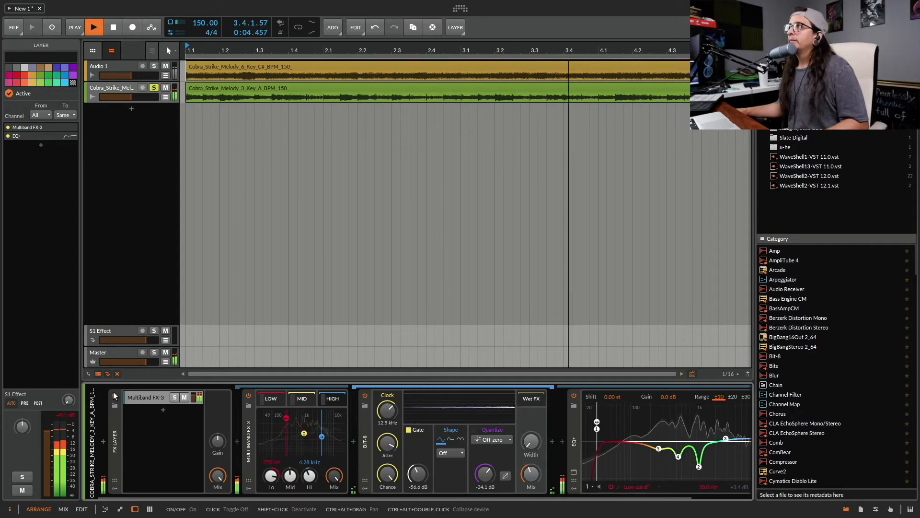
key("space")
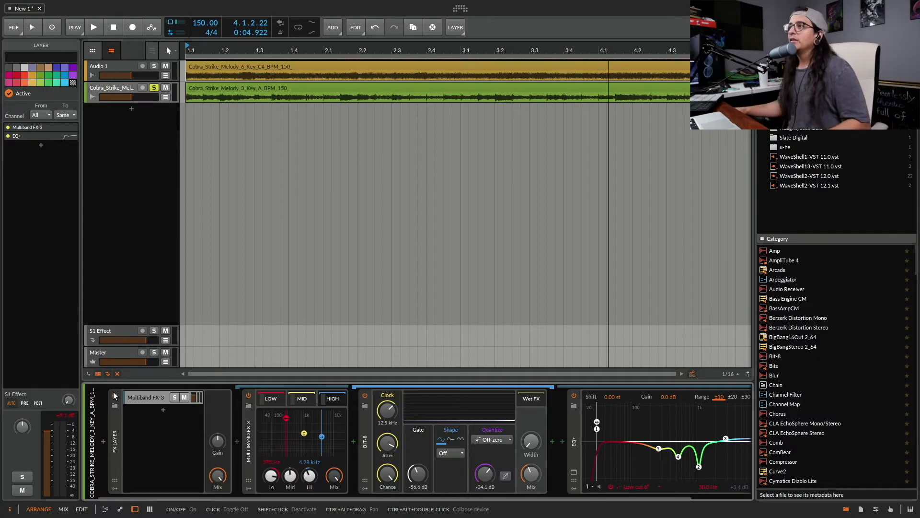
- Boost the low band gain to +18.1 dB, set the low crossover to 818 Hz and audition the melody
left_click_drag(271, 475, 270, 464)
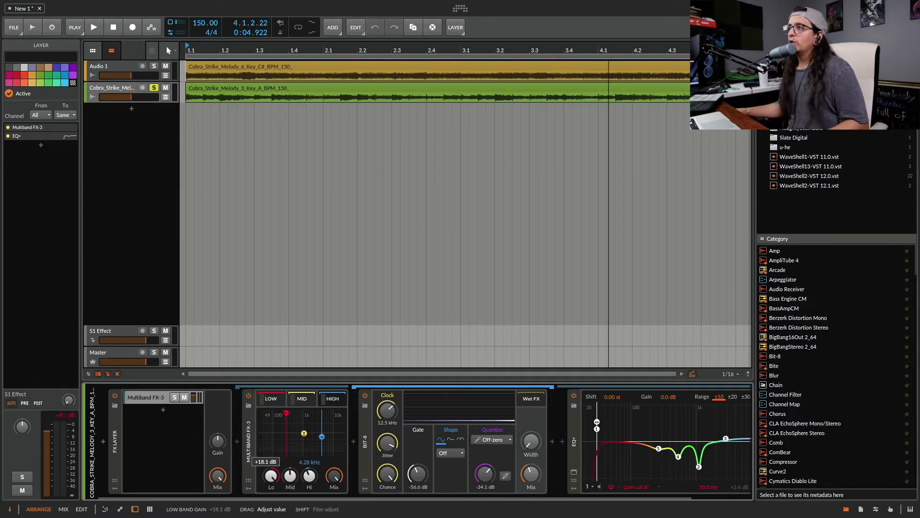
left_click_drag(286, 413, 301, 412)
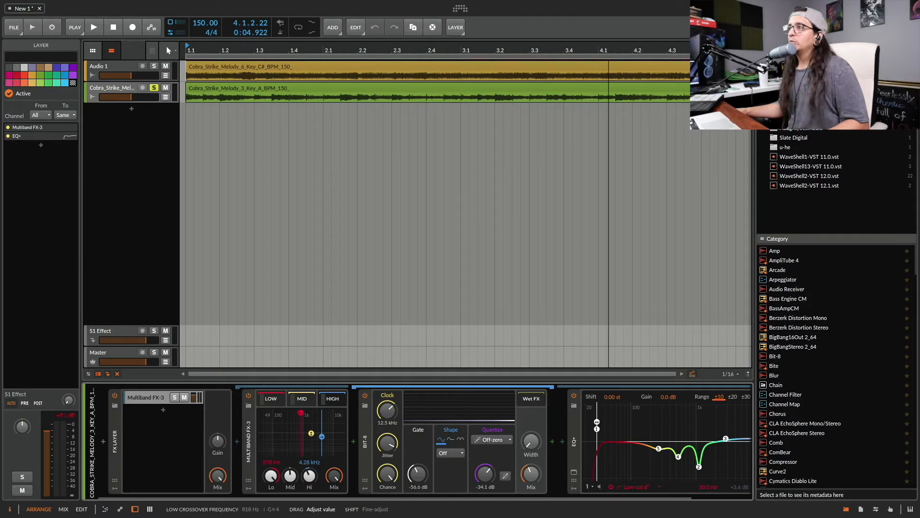
key("space")
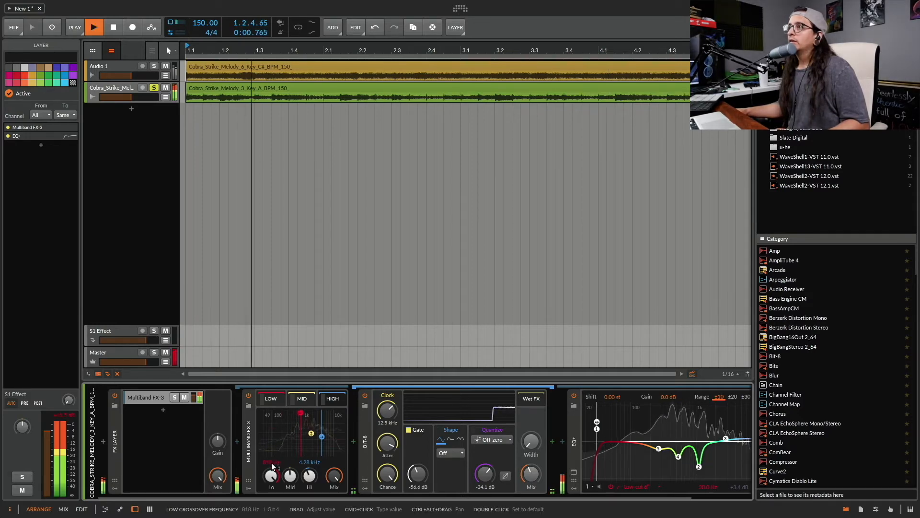
key("space")
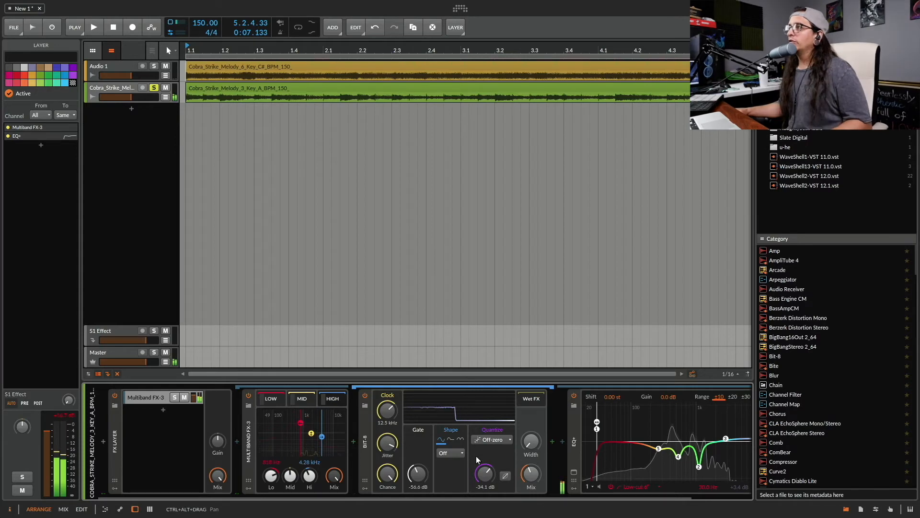
- Add a Compressor after EQ+ in the track's device chain and audition the melody through it
scroll(477, 455, "right", 3)
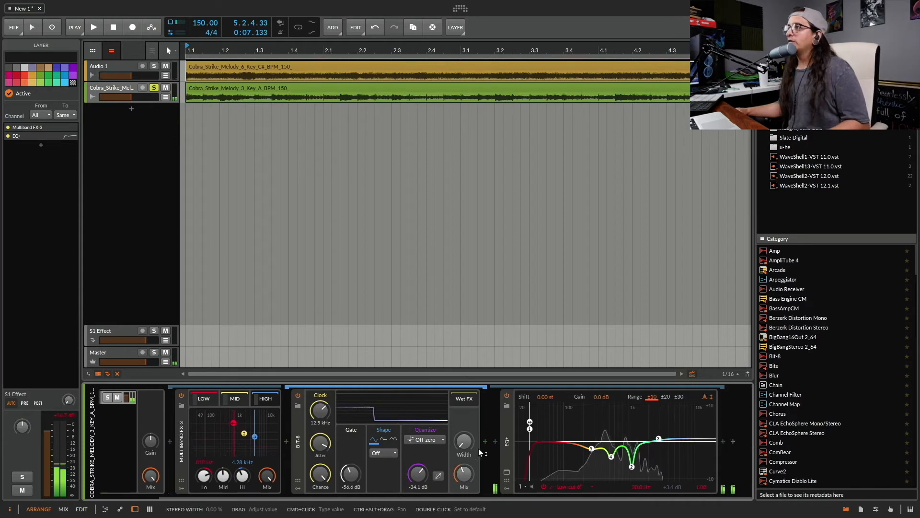
left_click(485, 441)
left_click(638, 281)
key("space")
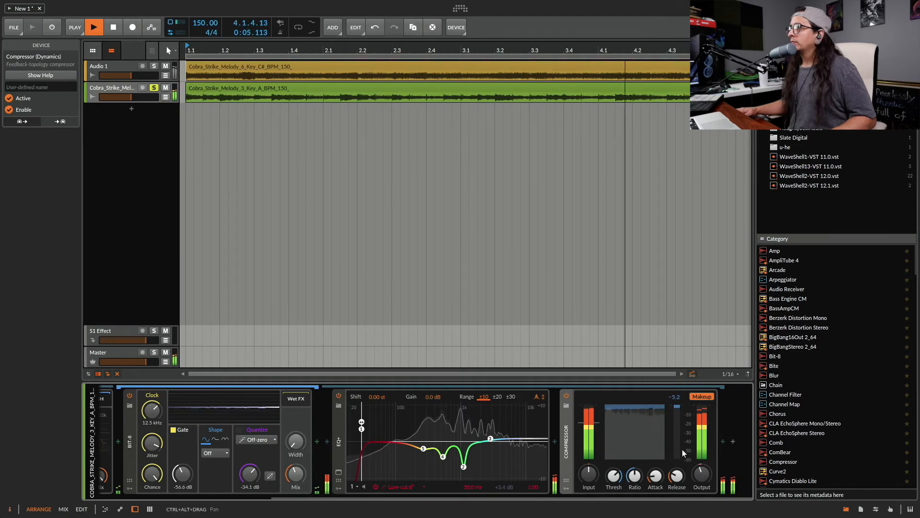
scroll(605, 402, "up", 5)
key("space")
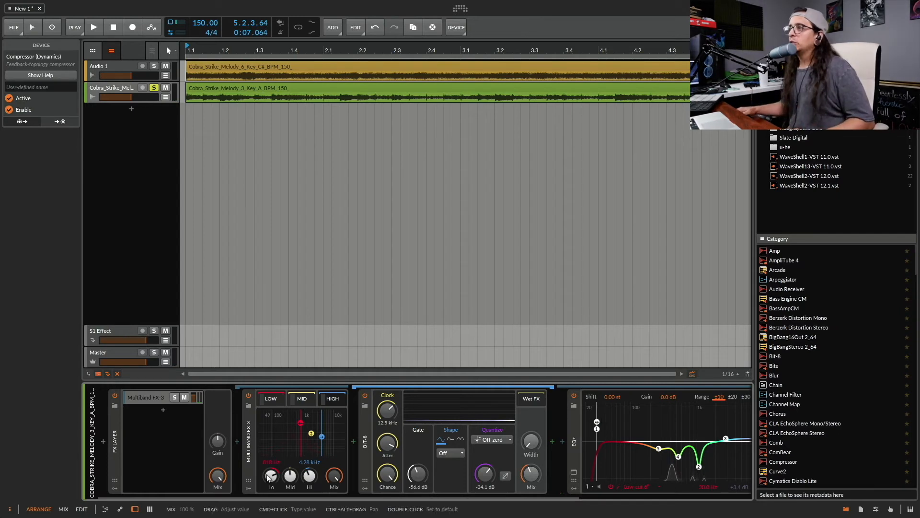
- Lower the low band gain and both crossover frequencies, the high one to 3.73 kHz, and audition the melody
left_click_drag(271, 476, 270, 481)
left_click_drag(301, 433, 279, 437)
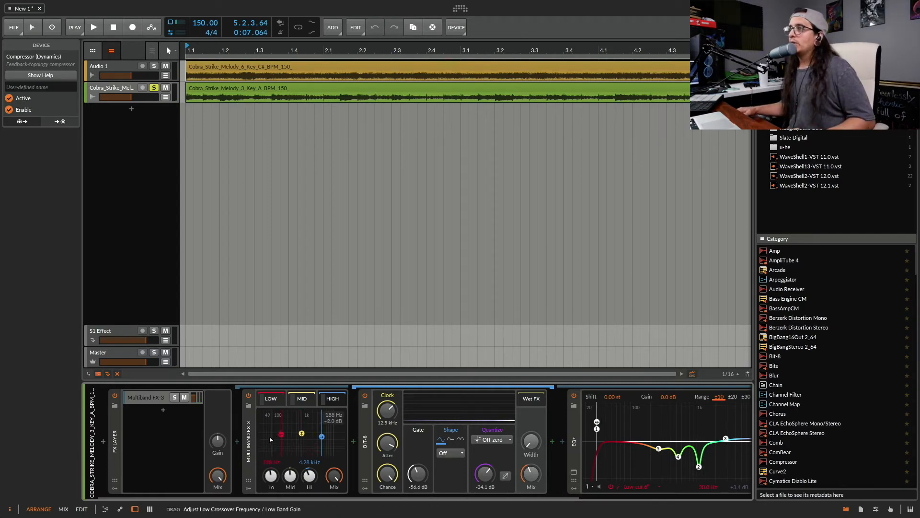
key("space")
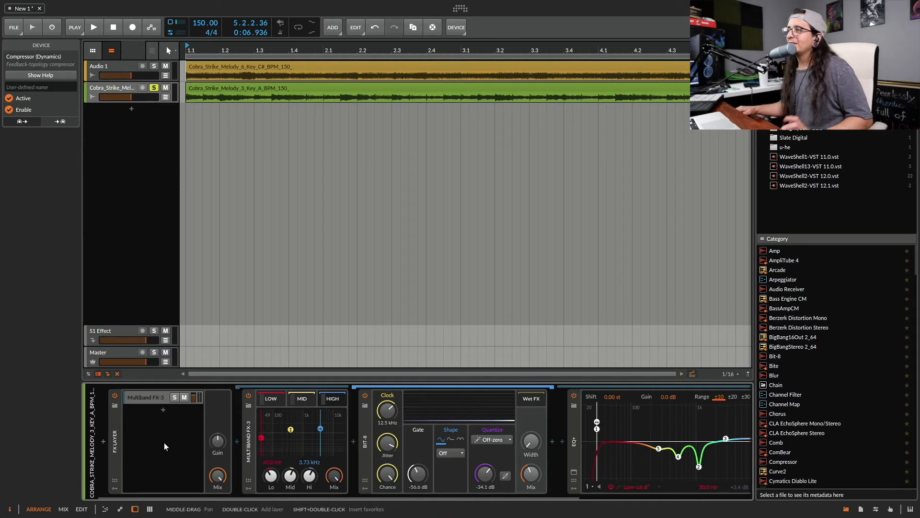
- Set the low crossover to 664 Hz, the low band gain to +3.0 dB and the high crossover to 5.25 kHz, and audition the melody
left_click_drag(267, 467, 267, 429)
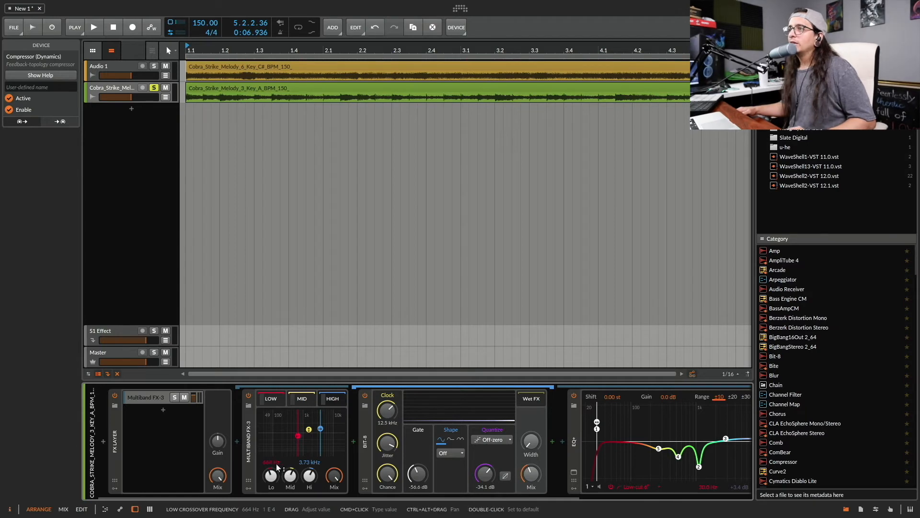
left_click_drag(271, 475, 310, 473)
left_click_drag(320, 427, 310, 437)
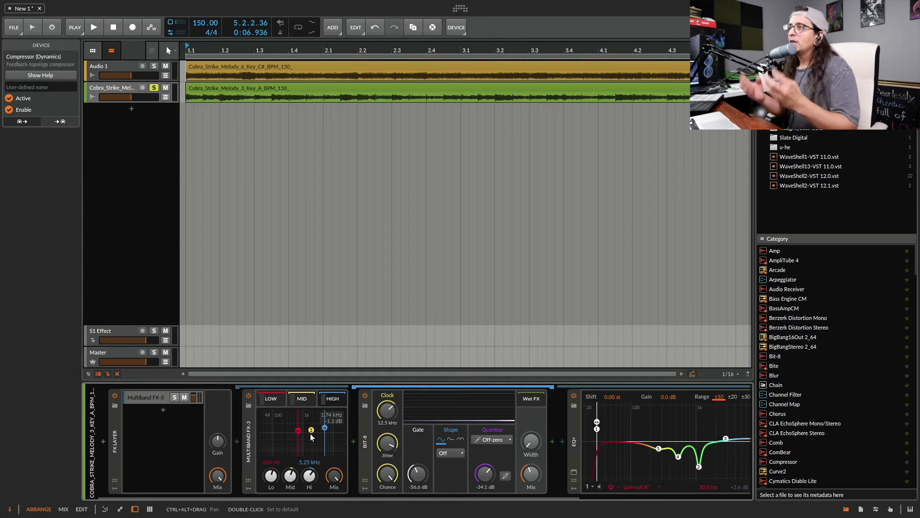
key("space")
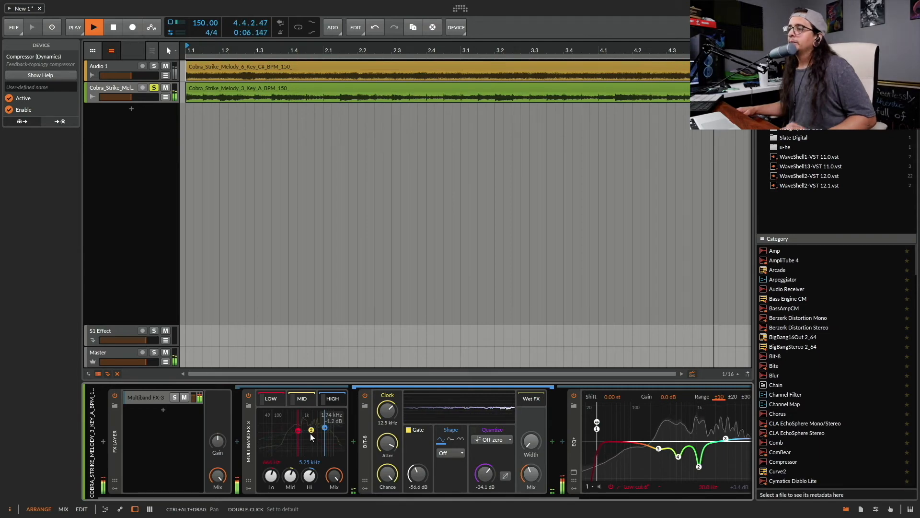
key("space")
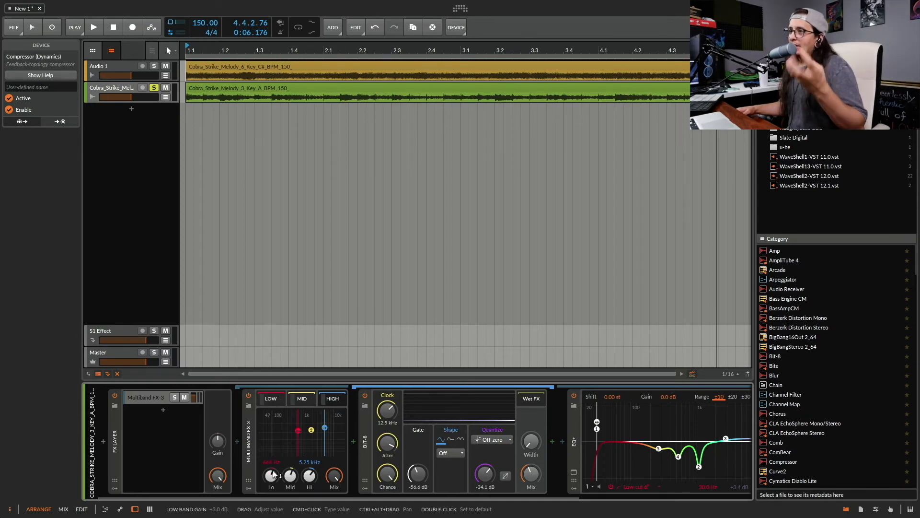
- Turn the mid and high band gains fully down to -∞ dB and play the low band alone
left_click_drag(291, 475, 292, 508)
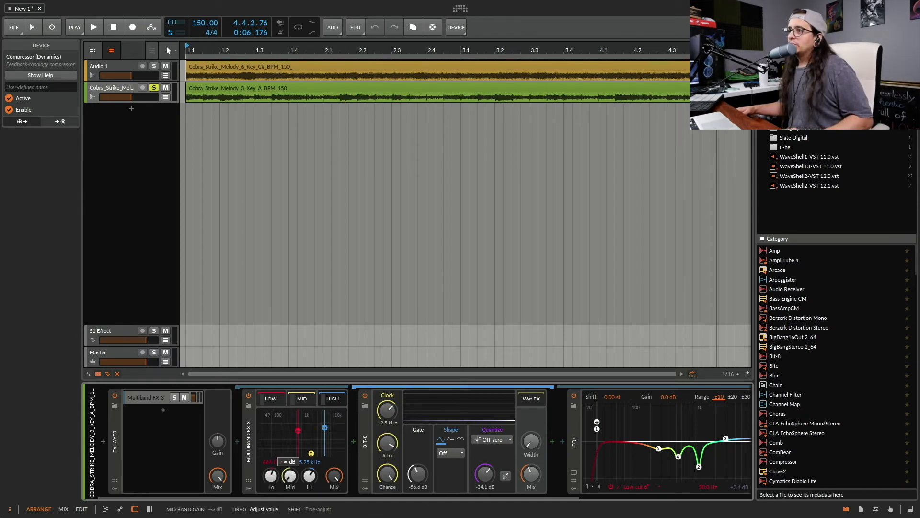
left_click_drag(309, 474, 310, 508)
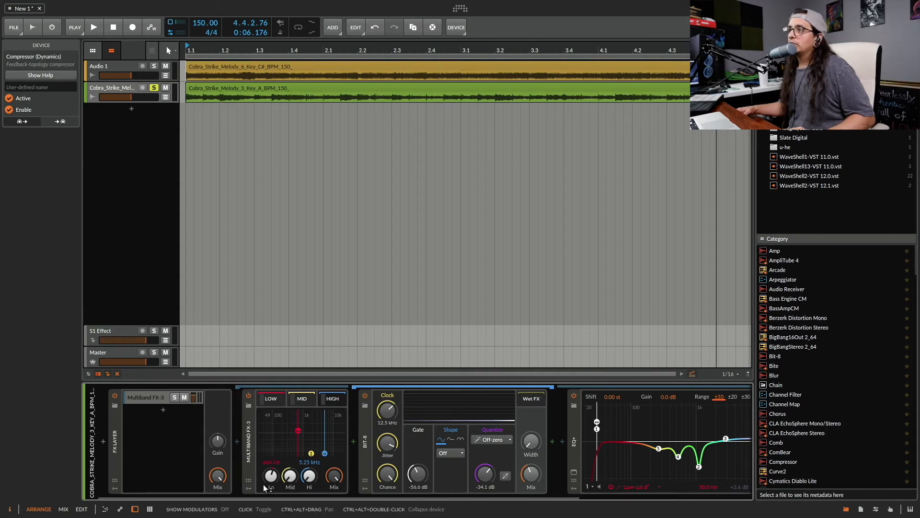
key("space")
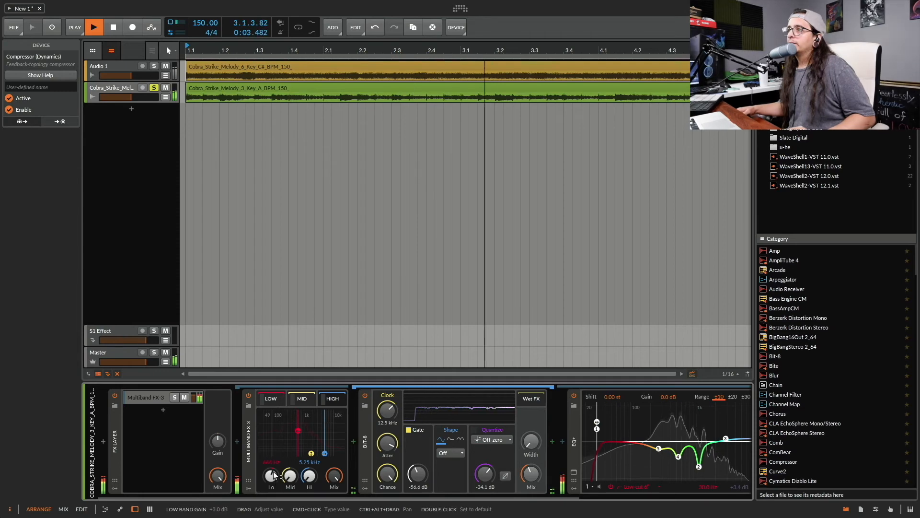
key("space")
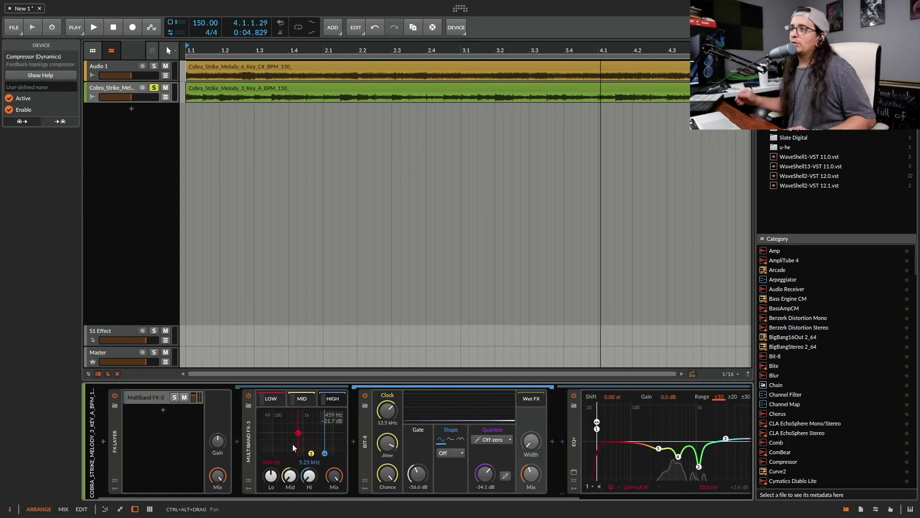
- Set the low band gain to +3.9 dB and bring the mid and high band gains back up
left_click_drag(271, 475, 270, 468)
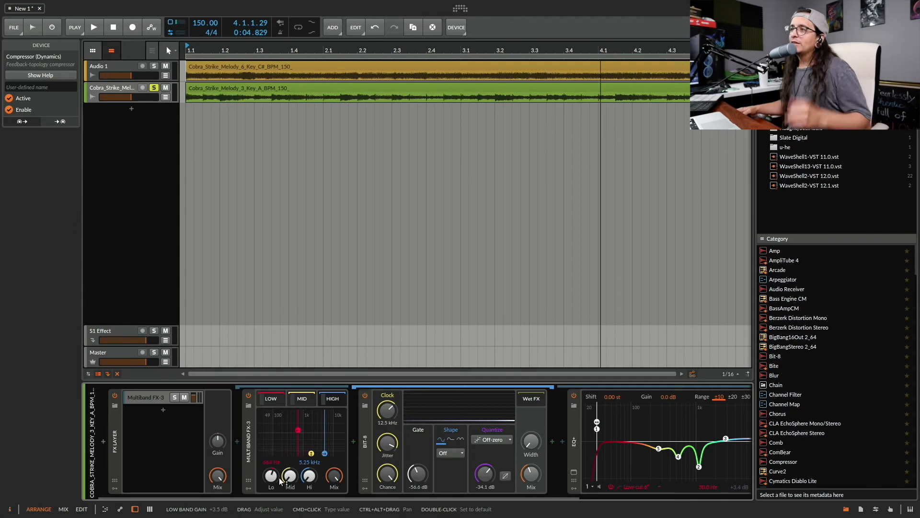
left_click_drag(271, 481, 272, 475)
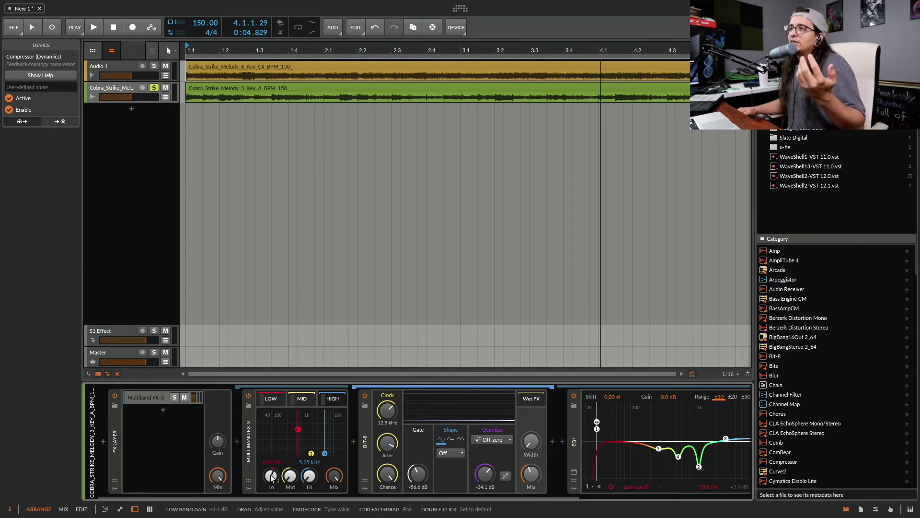
left_click_drag(271, 475, 271, 469)
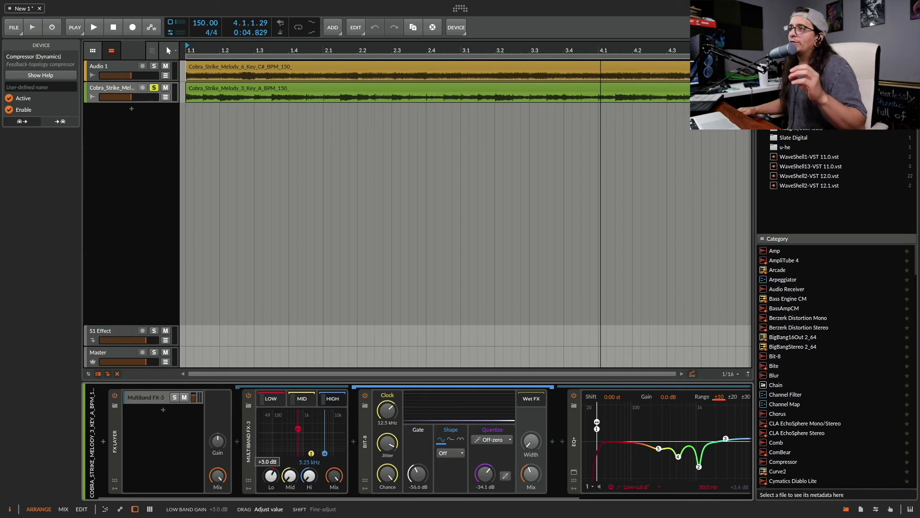
left_click_drag(290, 476, 271, 477)
left_click(270, 477)
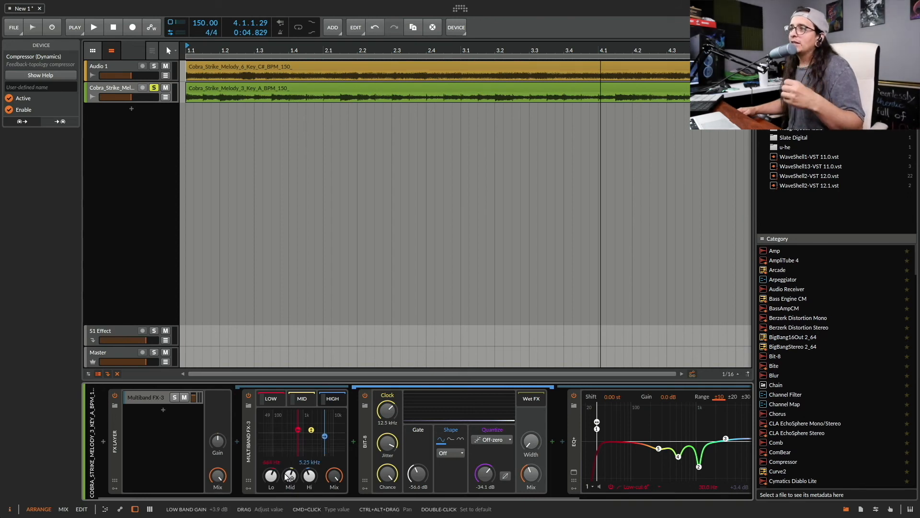